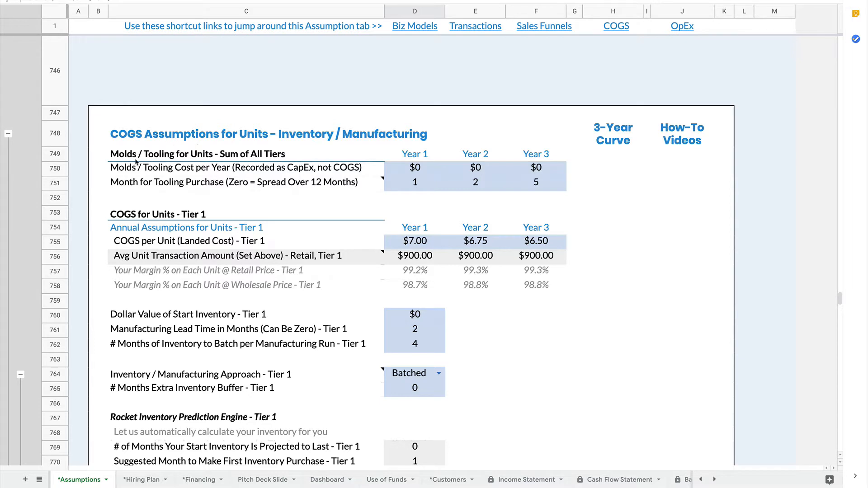
Step: Set the Year 1 molds/tooling cost to $10,000 and its tooling purchase month to 3
left_click_drag(117, 154, 546, 187)
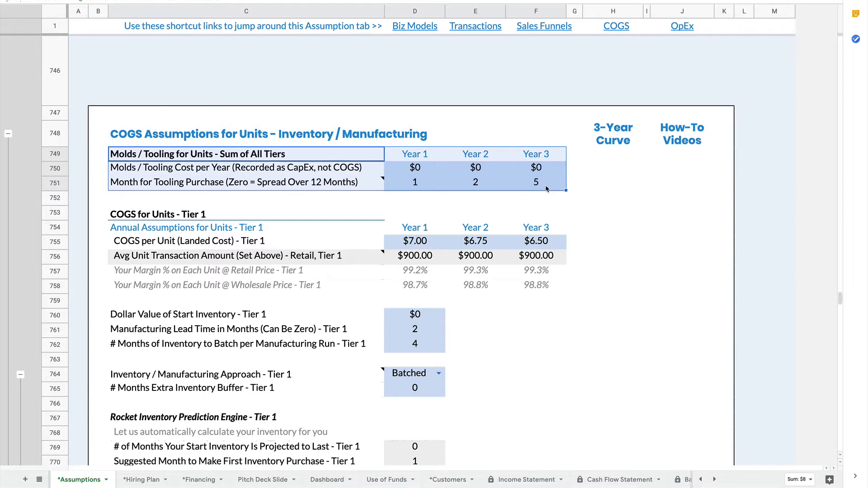
left_click(427, 170)
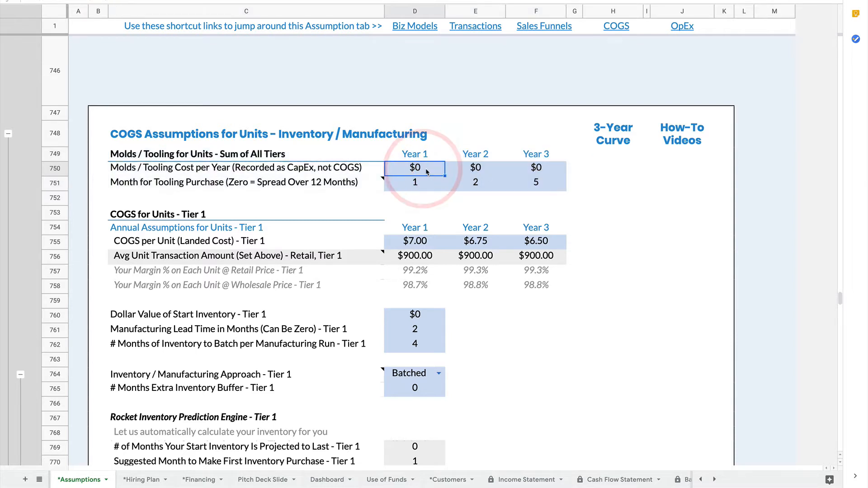
type("10000")
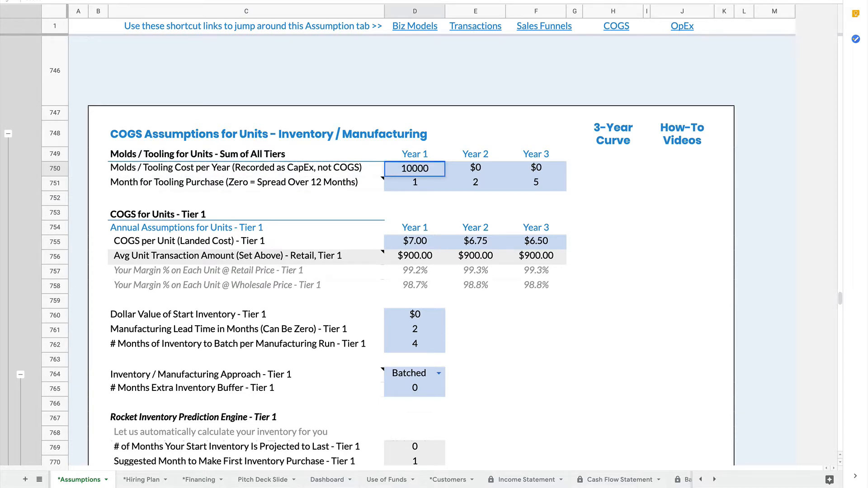
key("Return")
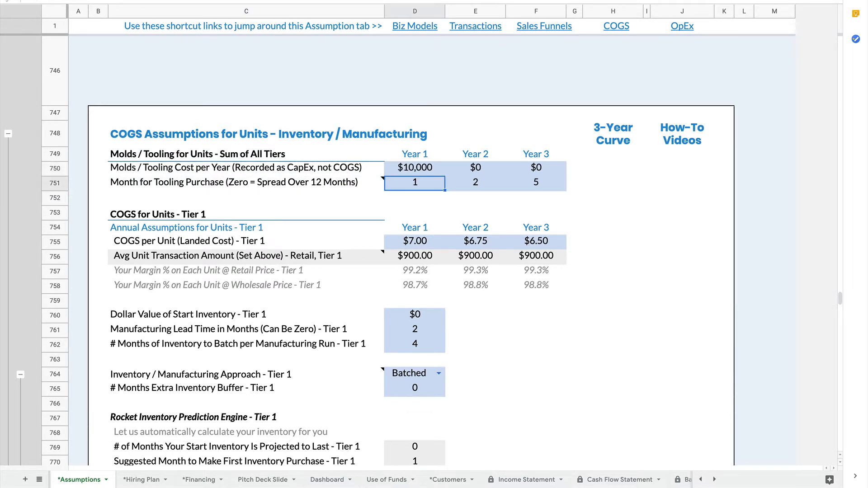
left_click(420, 183)
type("3")
key("Return")
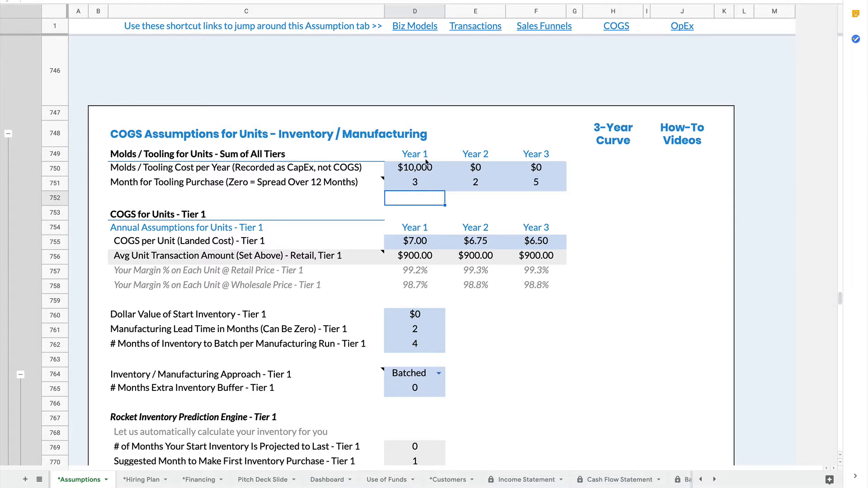
left_click_drag(426, 167, 425, 185)
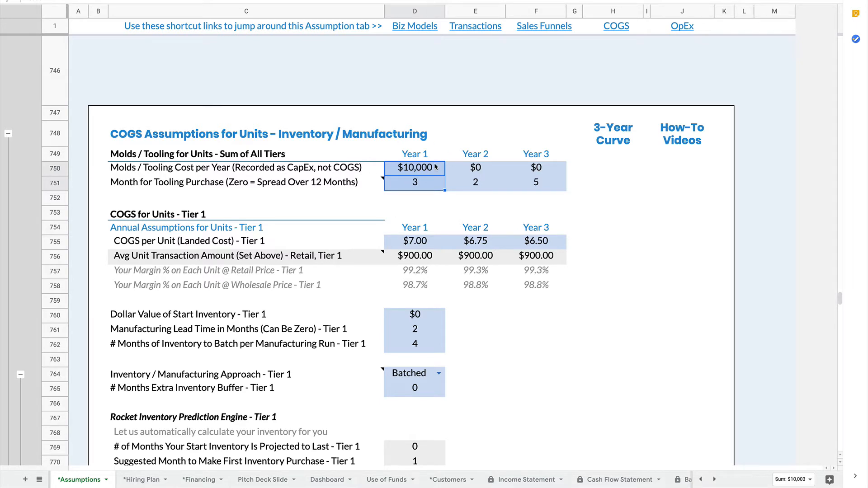
Step: Look over the Tier 1 unit COGS and inventory assumptions, selecting the average retail unit transaction amounts for all three years
scroll(497, 265, "down", 3)
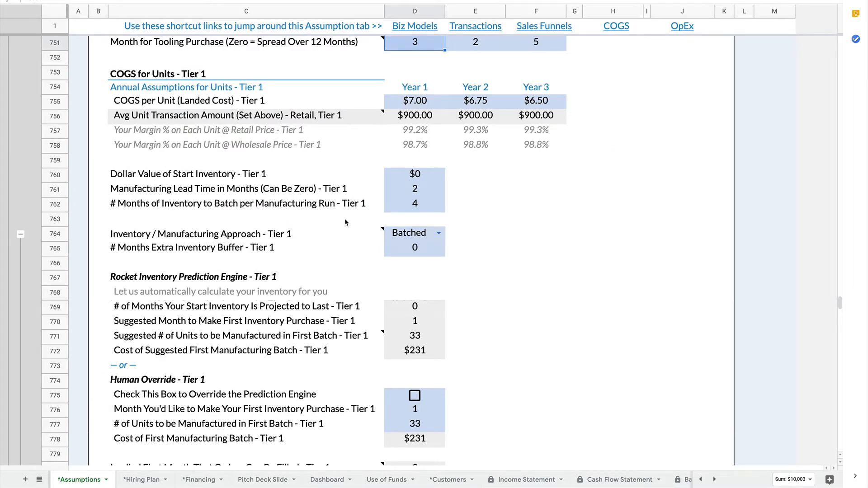
scroll(419, 195, "down", 1)
scroll(419, 196, "down", 3)
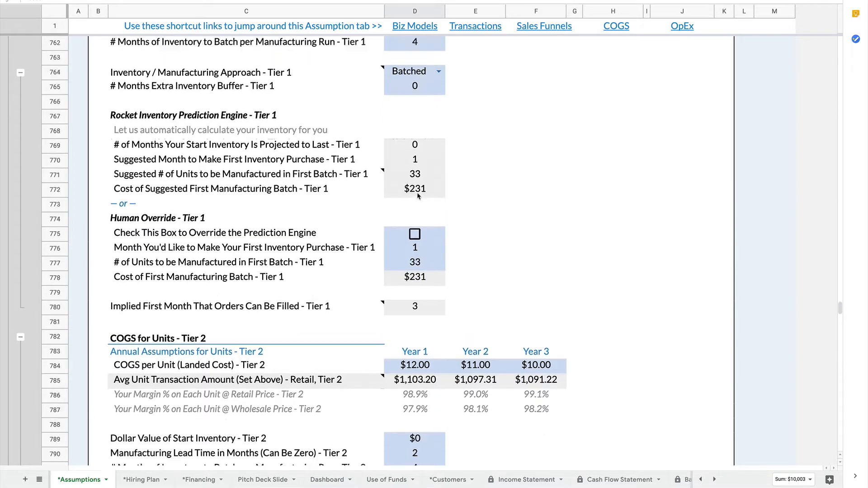
scroll(418, 196, "up", 4)
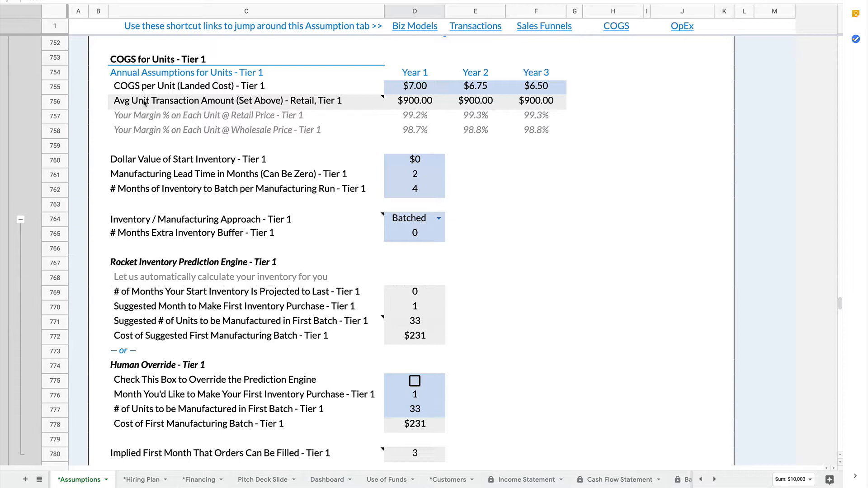
mouse_move(127, 104)
left_click(404, 103)
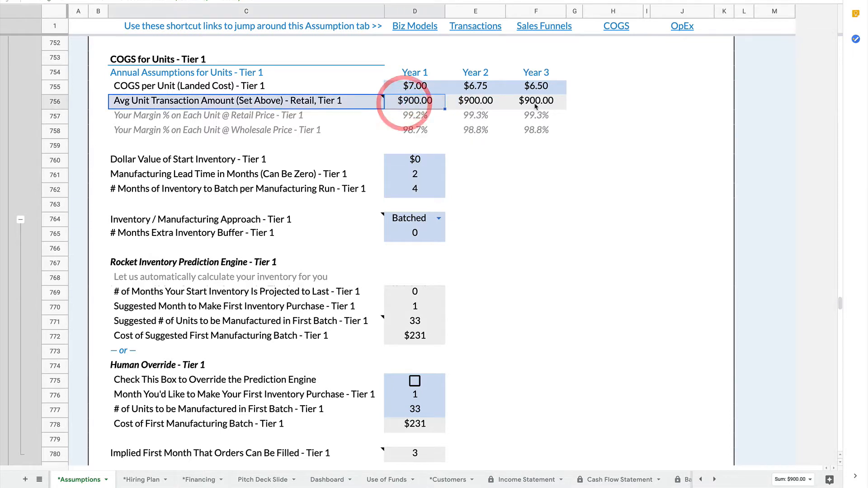
left_click_drag(453, 106, 422, 103)
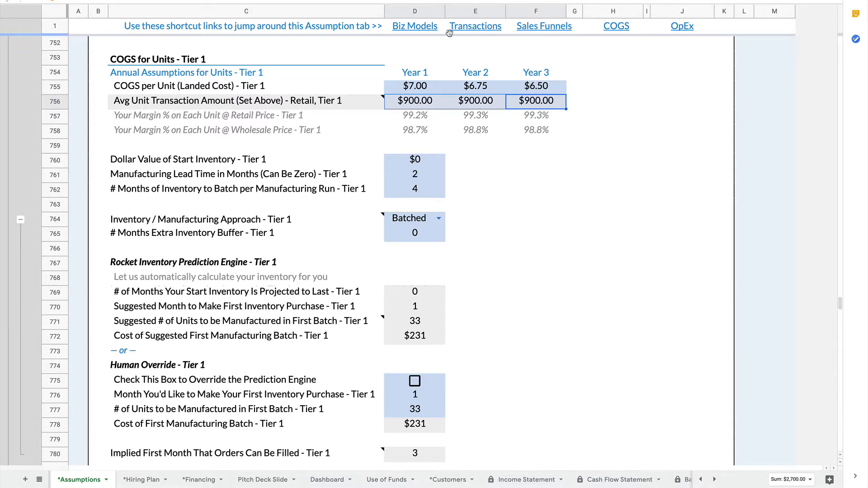
Step: Check the Tier 1 retail price, average discount and amount received per retail sale, and return to the Tier 1 unit COGS assumptions
left_click_drag(842, 306, 840, 142)
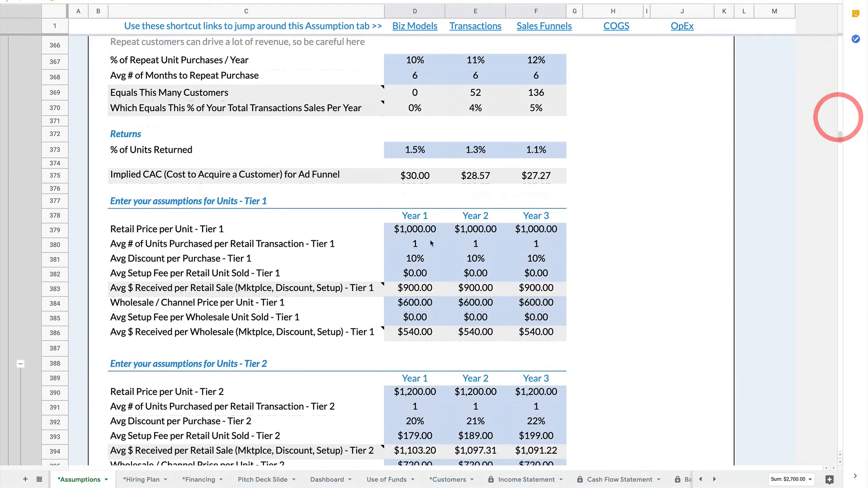
left_click(417, 232)
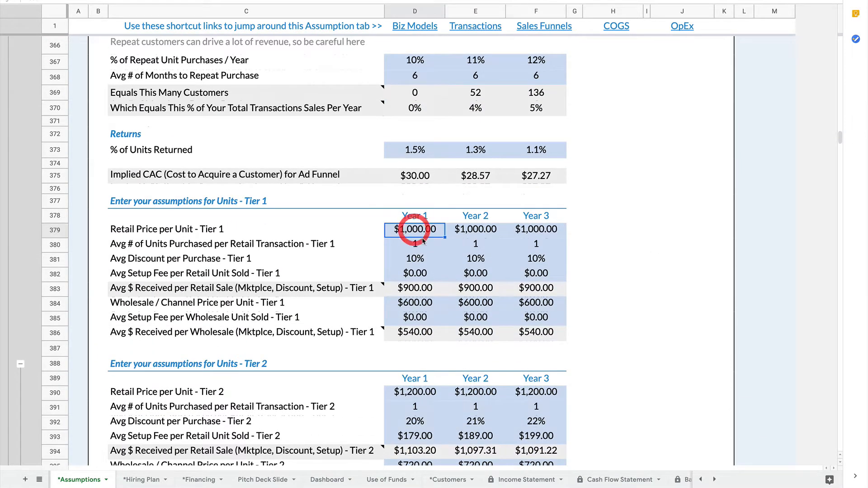
left_click(417, 262)
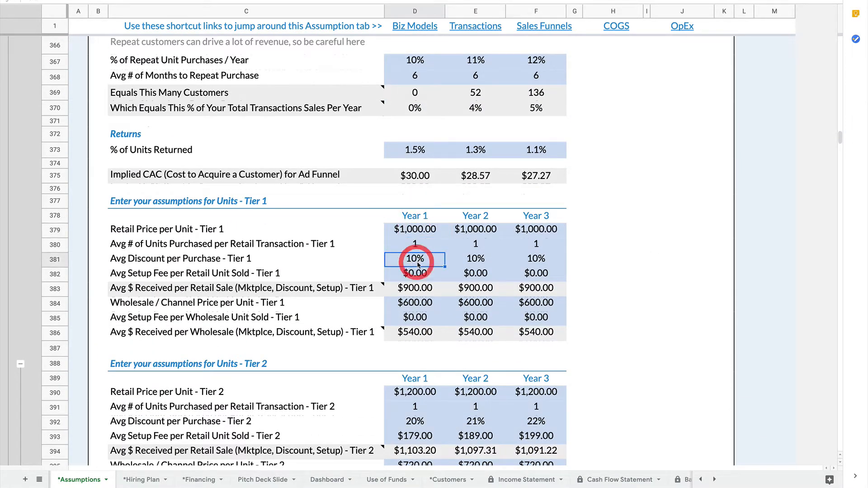
left_click(420, 288)
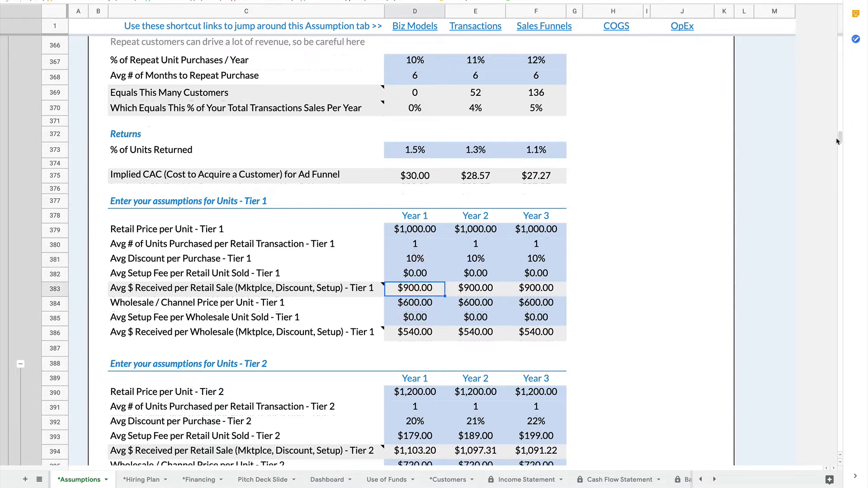
left_click_drag(840, 138, 840, 141)
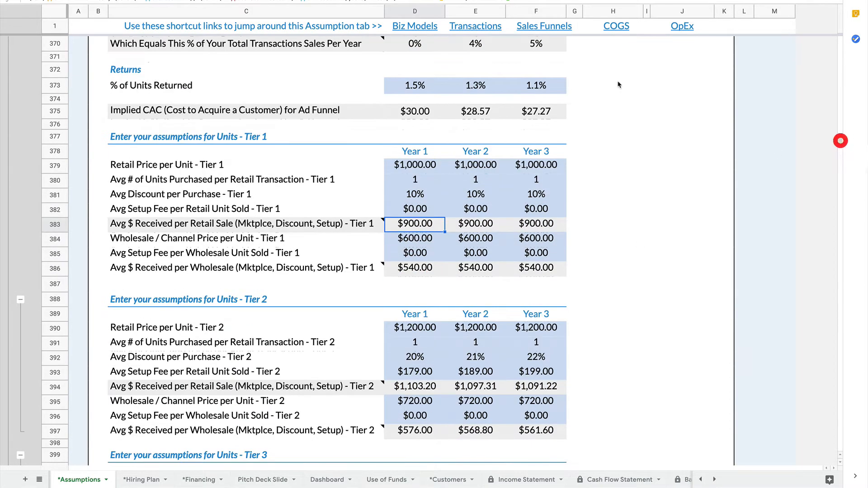
left_click(624, 27)
left_click(628, 51)
scroll(638, 267, "down", 5)
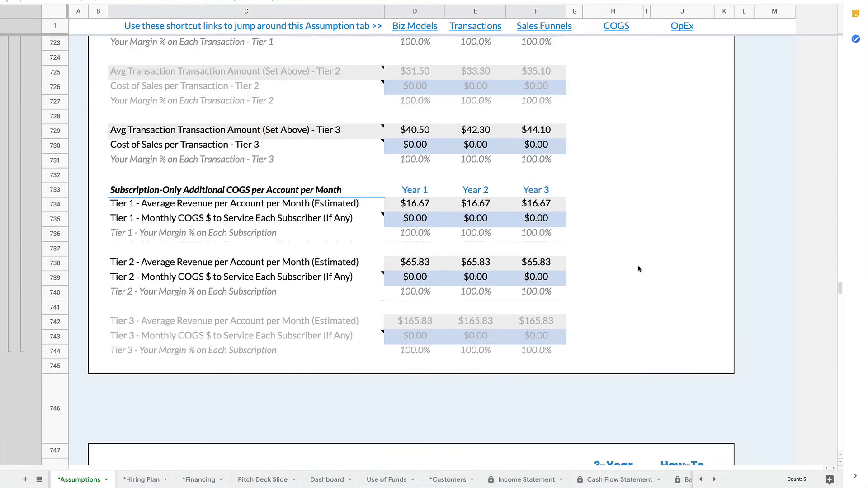
scroll(638, 270, "down", 7)
left_click(403, 256)
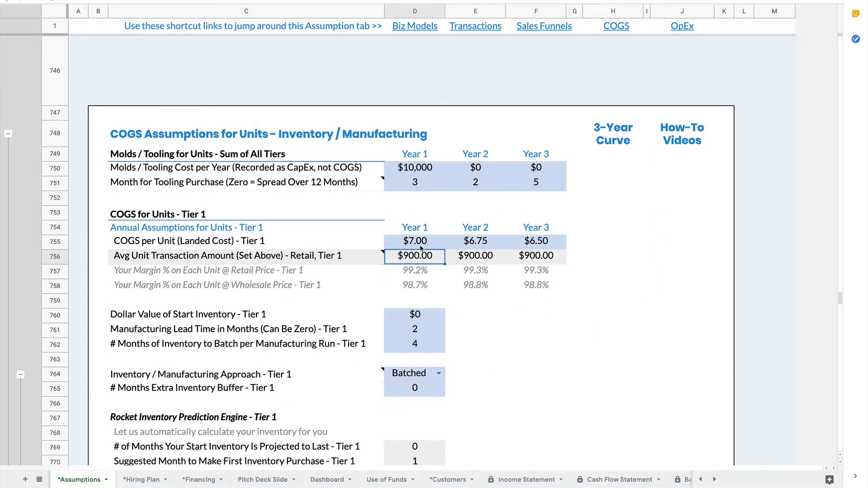
Step: Set the Tier 1 COGS per Unit (Landed Cost) to $400 for Year 1, Year 2 and Year 3
left_click(421, 247)
type("400")
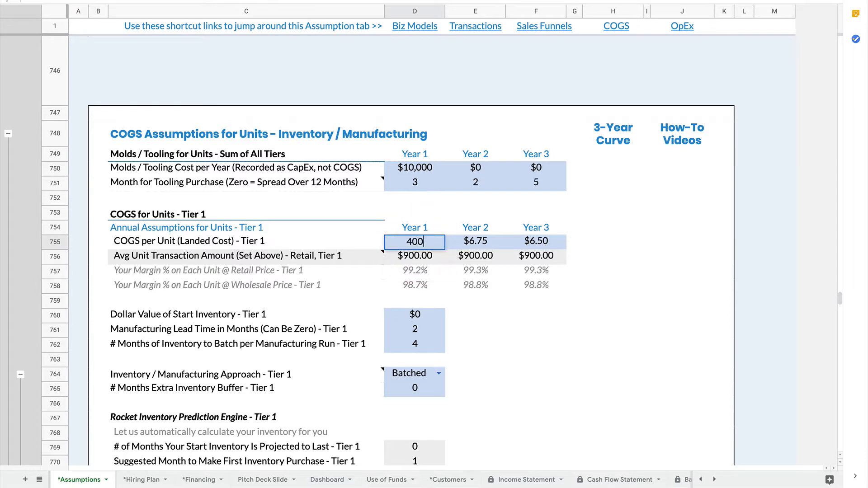
type(".0")
key("BackSpace")
key("Return")
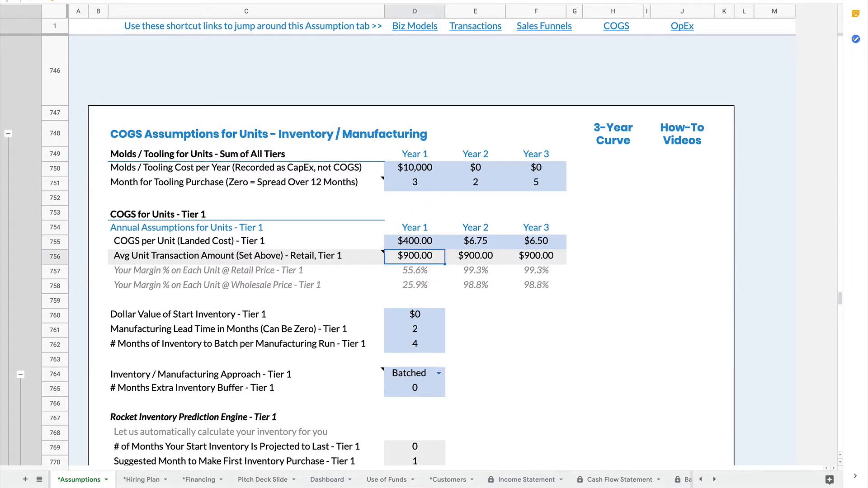
left_click(474, 246)
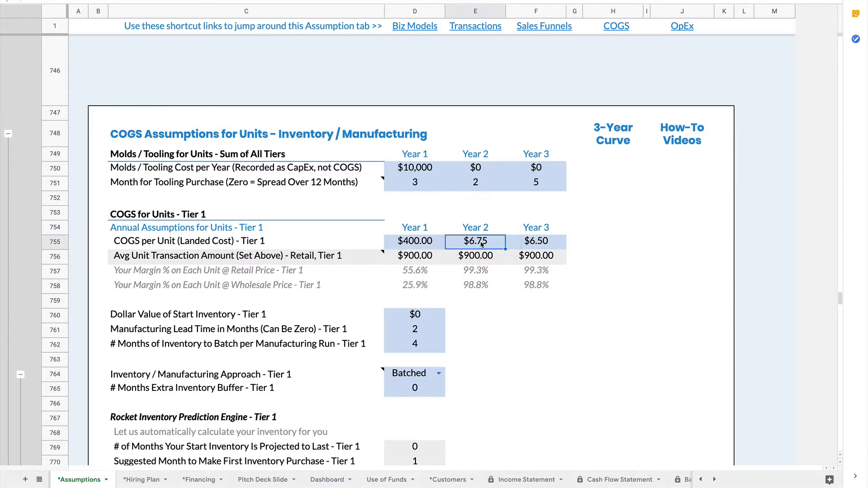
type("400")
key("Return")
left_click(536, 244)
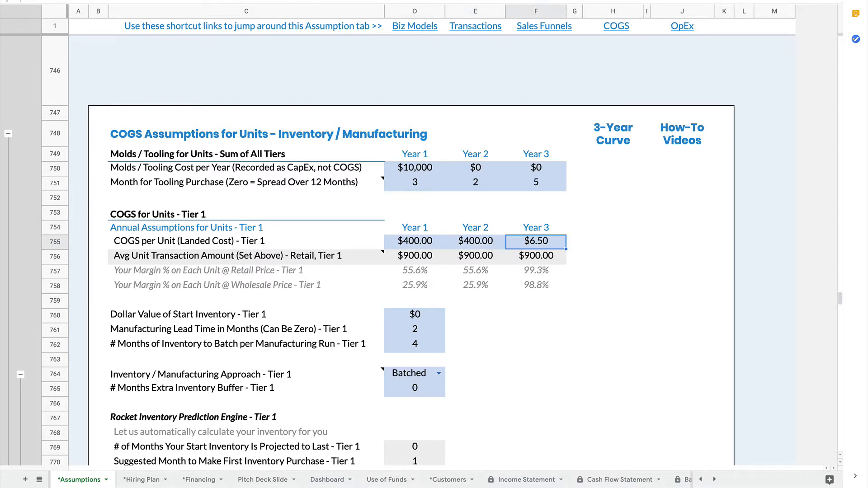
type("400")
key("Return")
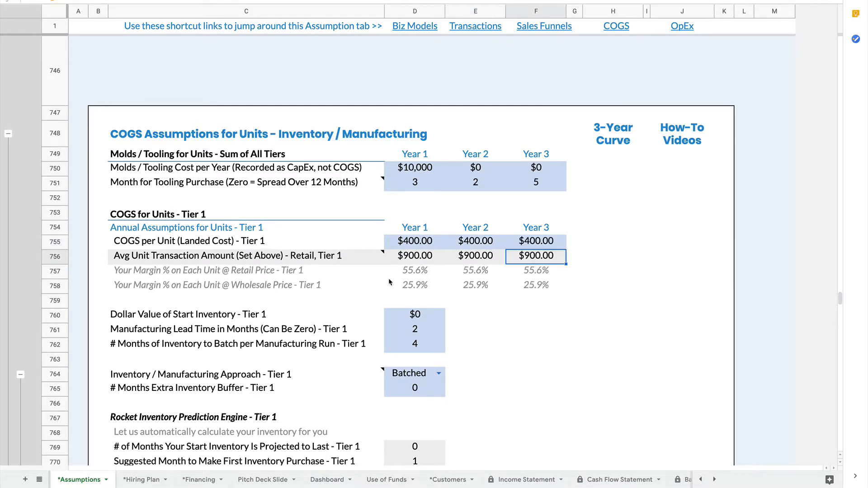
left_click(413, 274)
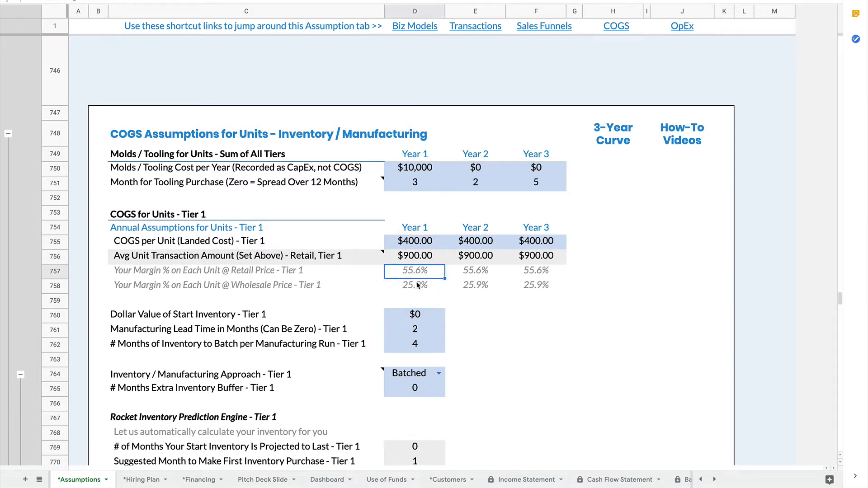
Step: Set the Dollar Value of Start Inventory for Tier 1 to $10,000
scroll(457, 289, "down", 3)
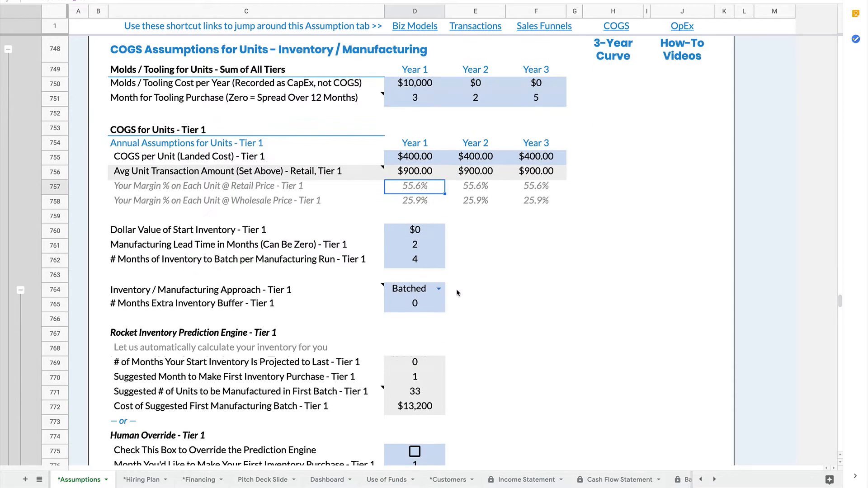
scroll(460, 289, "up", 2)
left_click(415, 230)
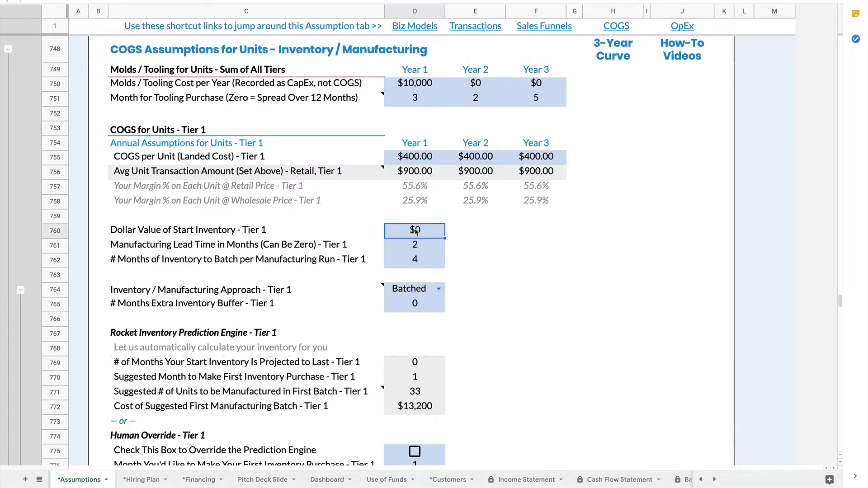
type("100009")
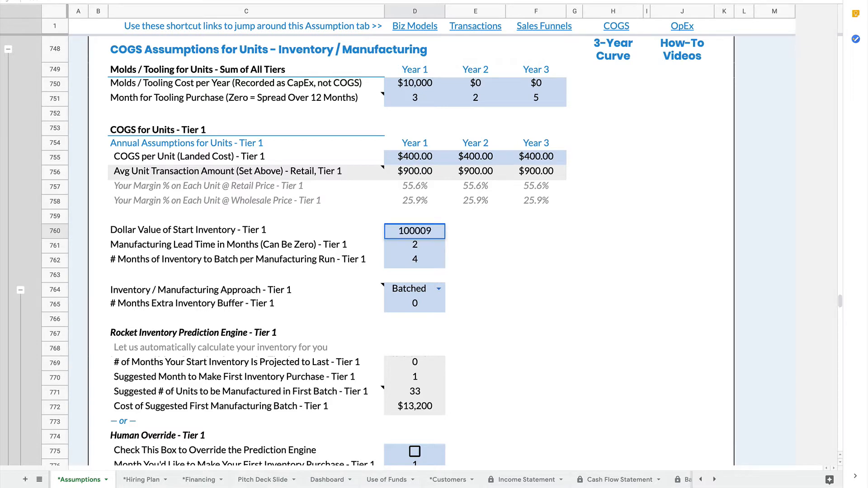
key("BackSpace")
key("Return")
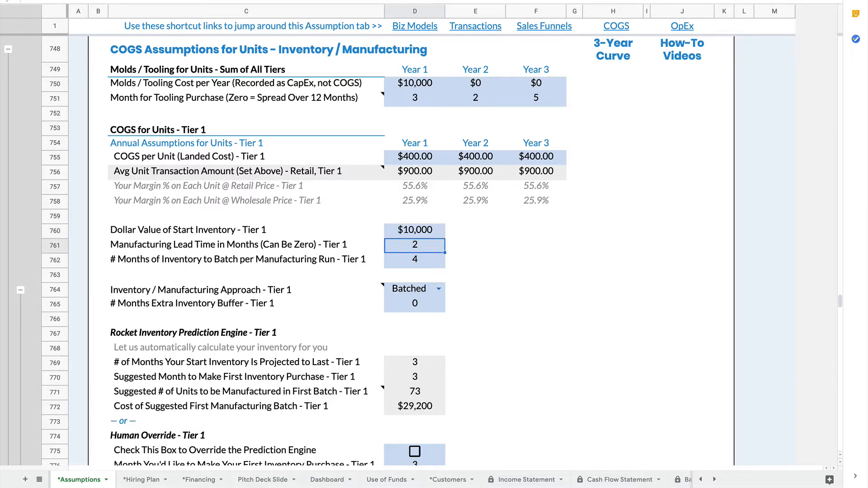
left_click(427, 232)
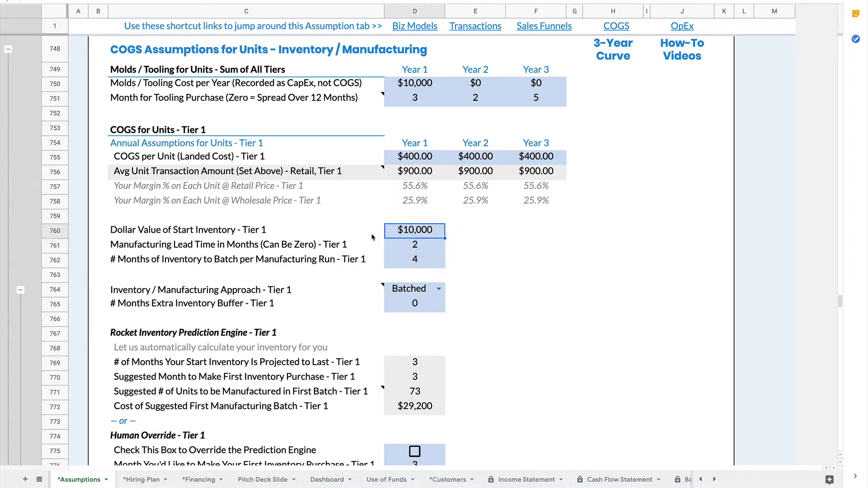
Step: Try 0 as the Tier 1 number of months of inventory to batch per manufacturing run
left_click(423, 246)
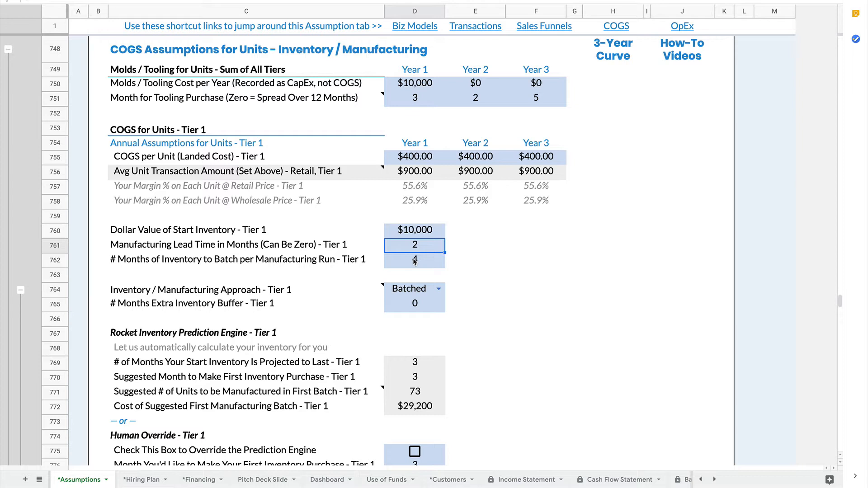
left_click(415, 262)
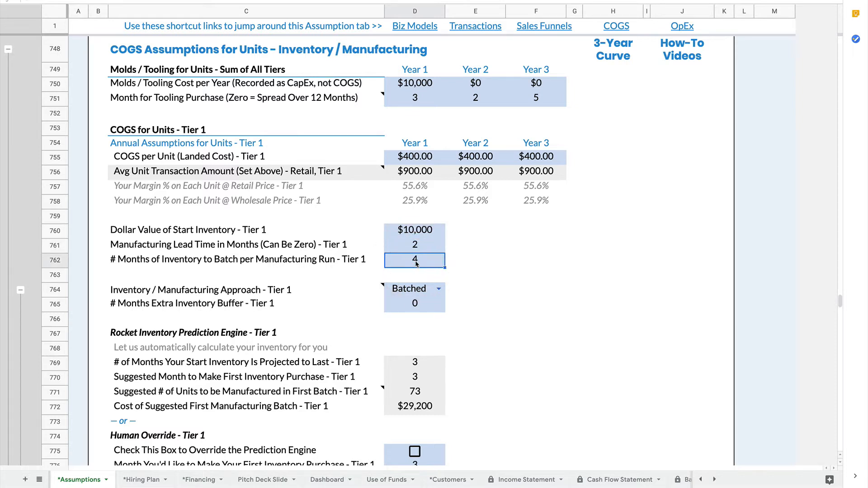
type("0")
key("Return")
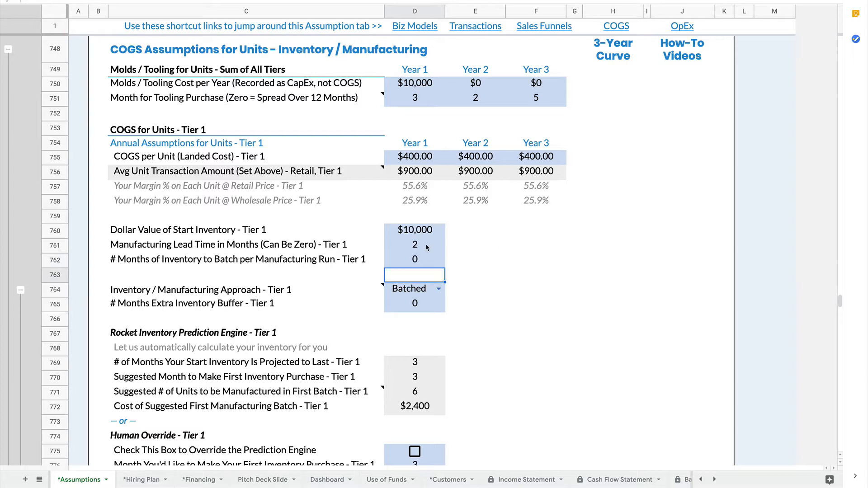
Step: Set the Tier 1 months of inventory to batch per manufacturing run back to 4
left_click(426, 248)
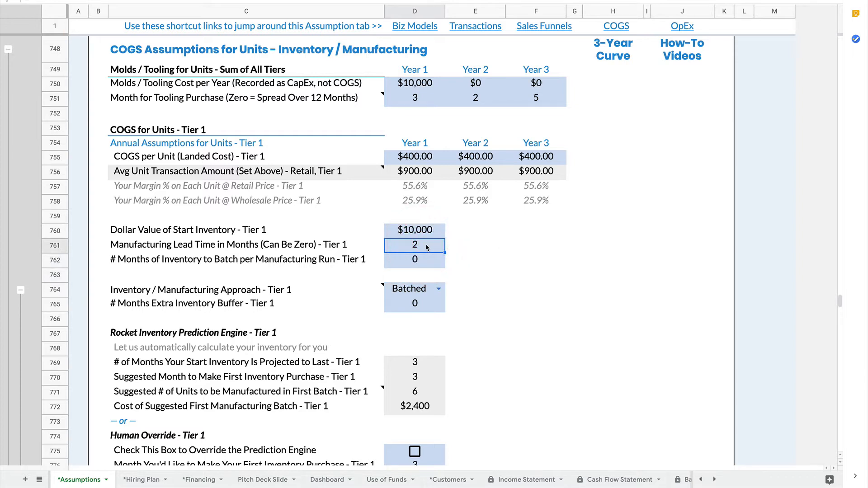
key("Down")
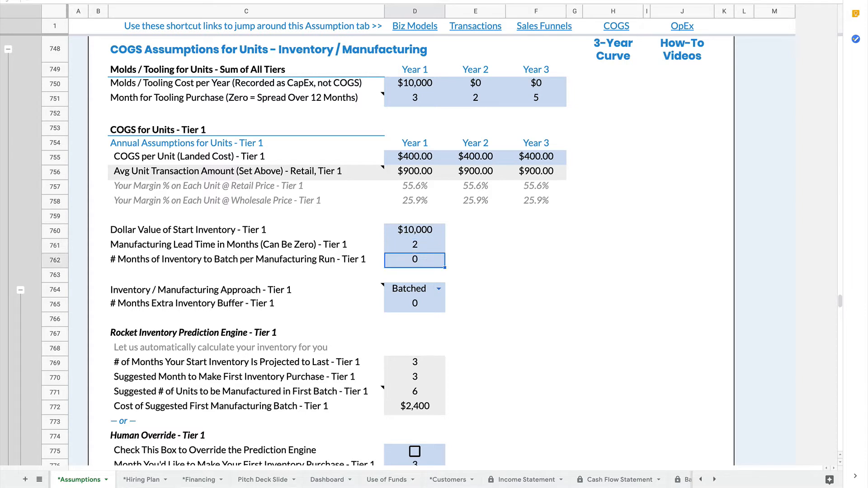
type("4")
left_click(423, 230)
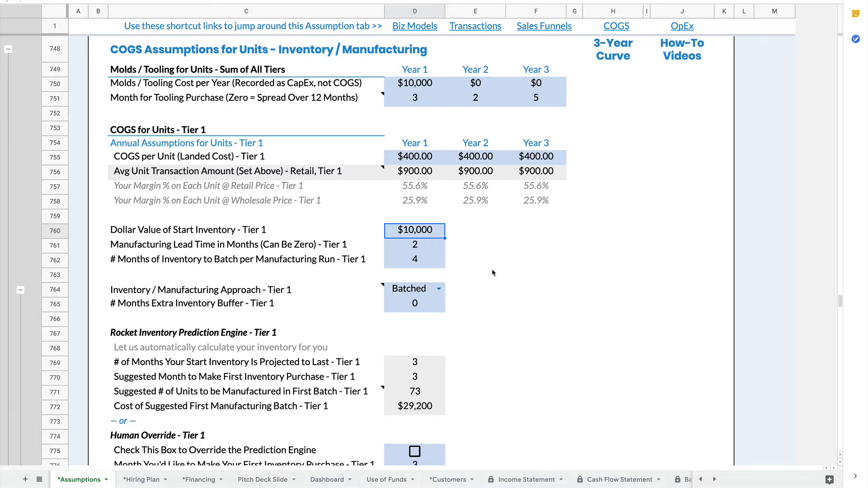
Step: Review the Tier 1 manufacturing lead time, the months of inventory per manufacturing run and the available Inventory / Manufacturing Approach options
left_click(419, 246)
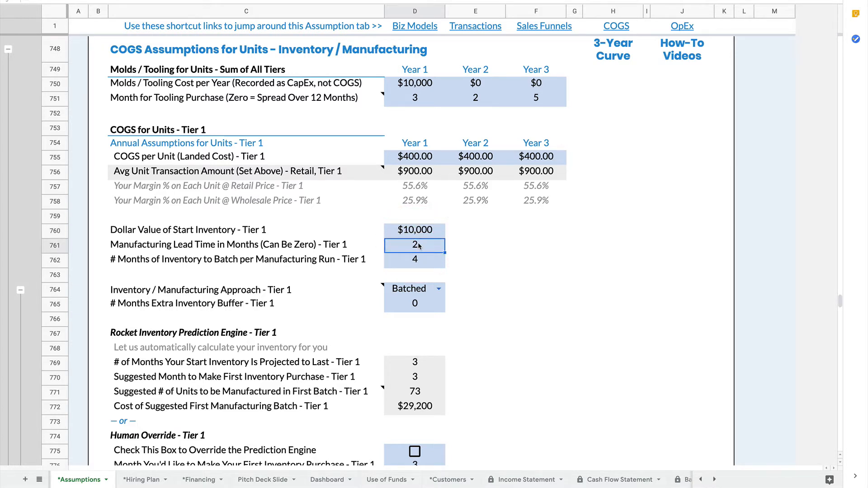
left_click(417, 259)
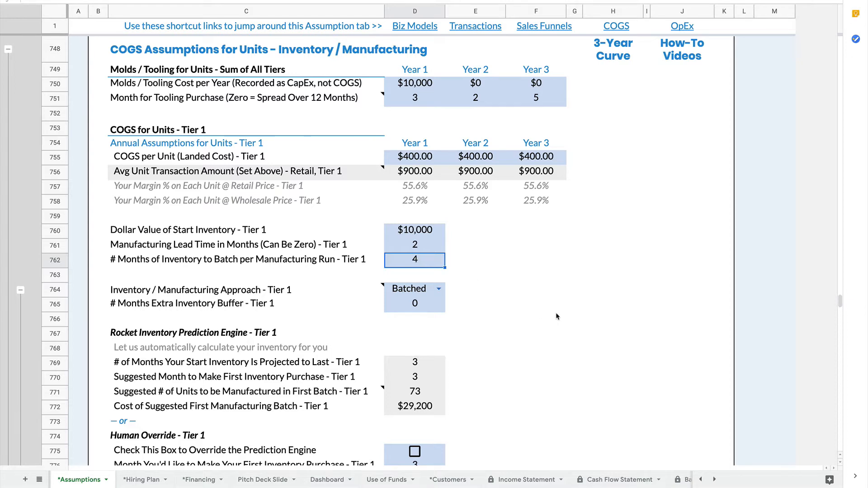
scroll(417, 259, "down", 2)
left_click(414, 188)
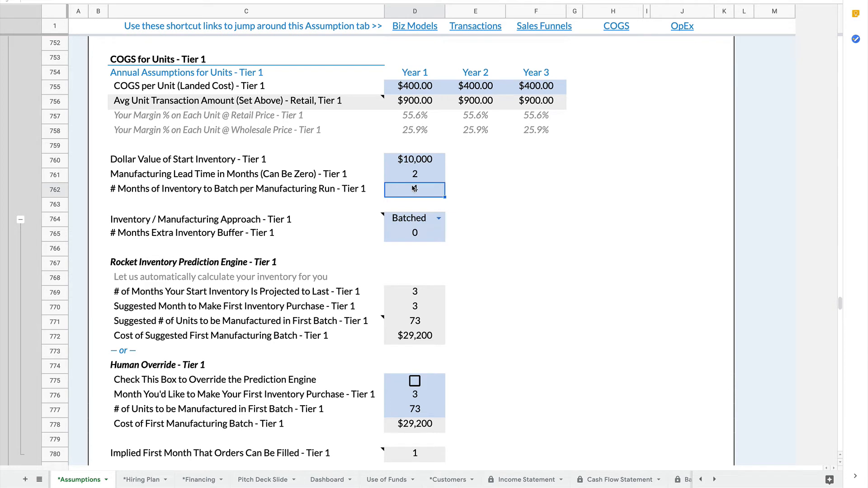
left_click(439, 219)
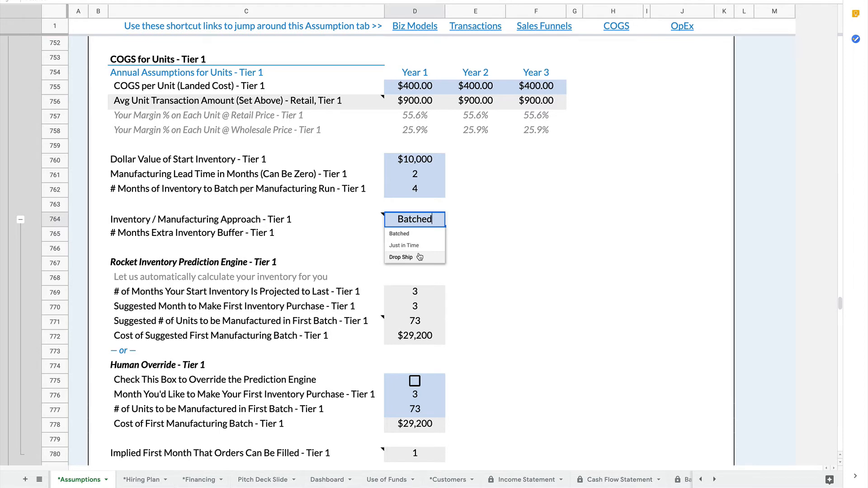
left_click(478, 235)
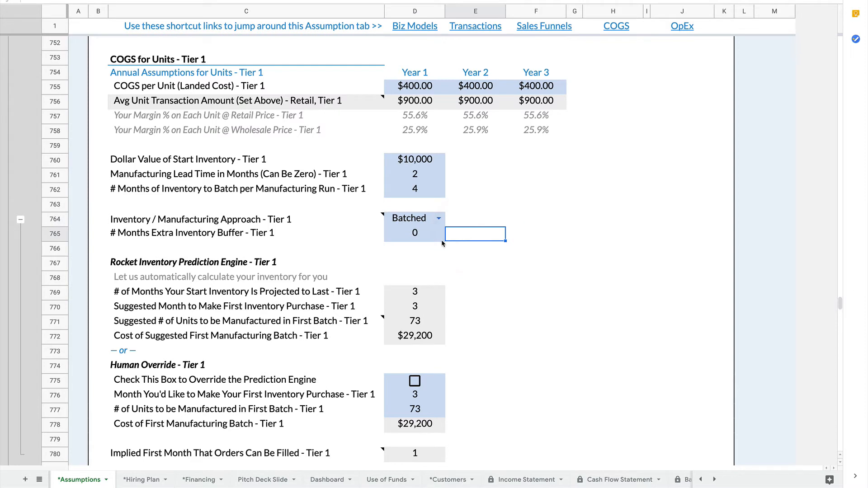
Step: Try 1 as the number of months of extra inventory buffer for Tier 1
scroll(468, 275, "down", 1)
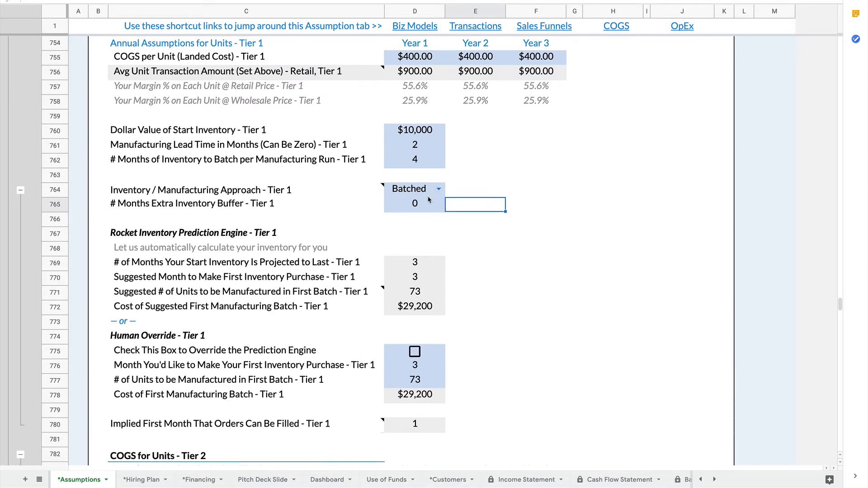
left_click(411, 206)
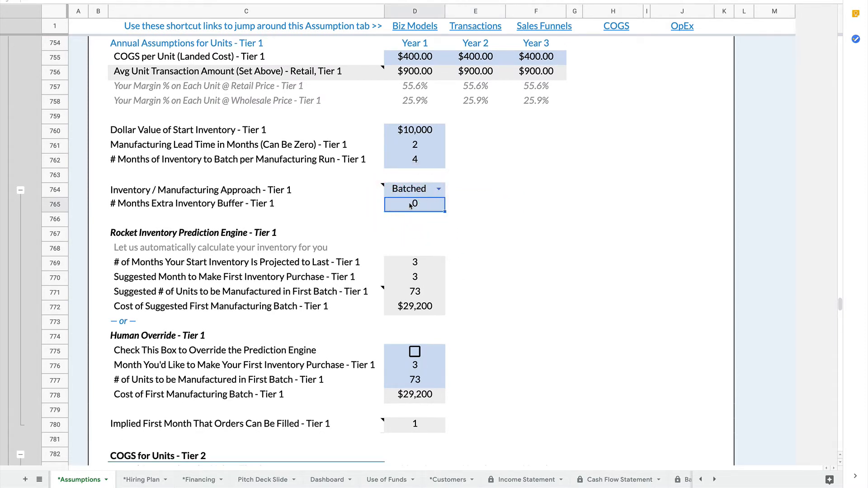
type("1")
key("Return")
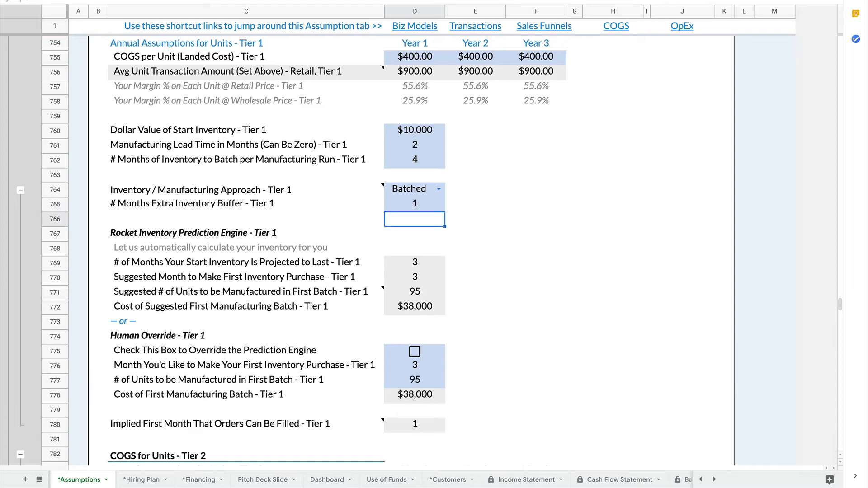
Step: Set the Tier 1 months of extra inventory buffer back to 0
left_click(418, 204)
type("0")
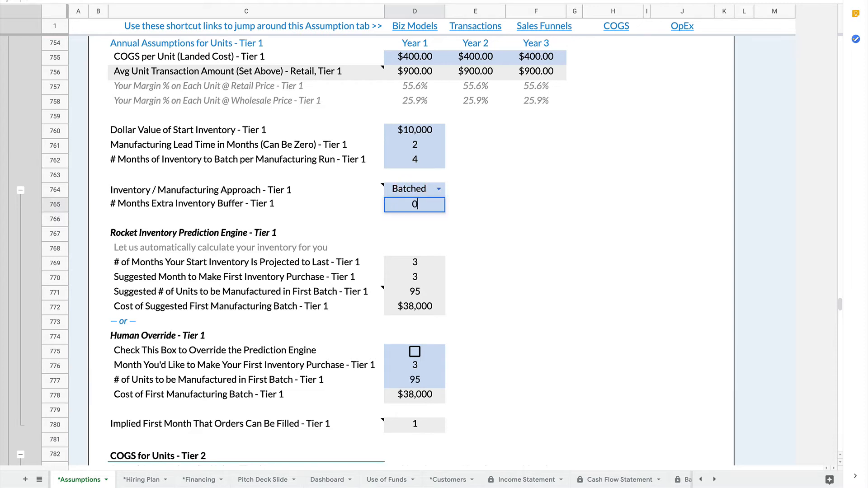
key("Return")
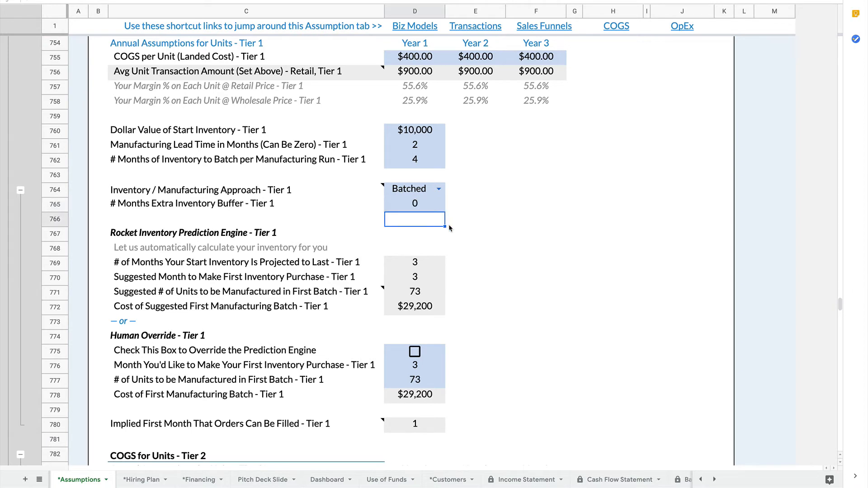
Step: Examine the Tier 1 Rocket Inventory Prediction Engine block and the start inventory, lead time and batch months that feed it
scroll(447, 235, "down", 1)
left_click_drag(114, 190, 372, 269)
left_click(371, 270)
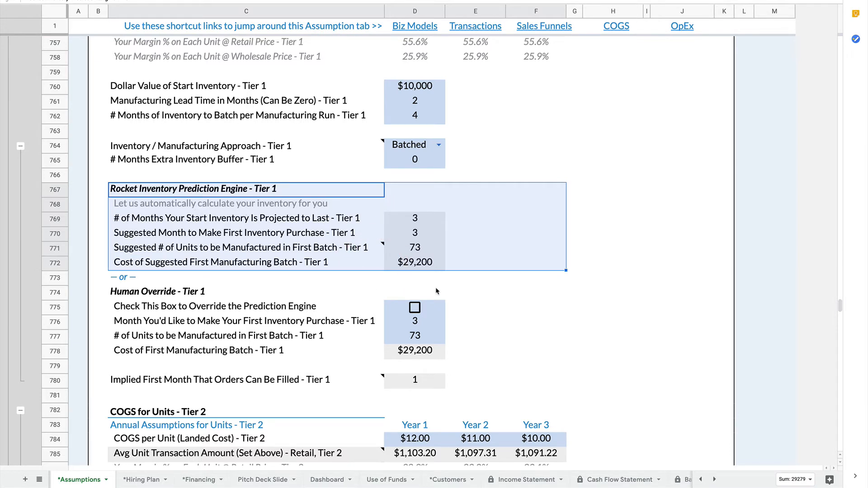
left_click(470, 291)
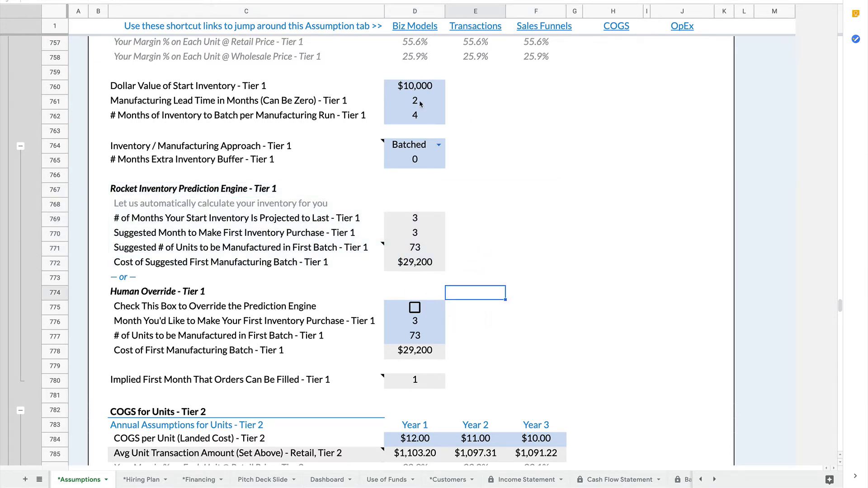
left_click_drag(420, 103, 420, 117)
left_click_drag(423, 86, 421, 116)
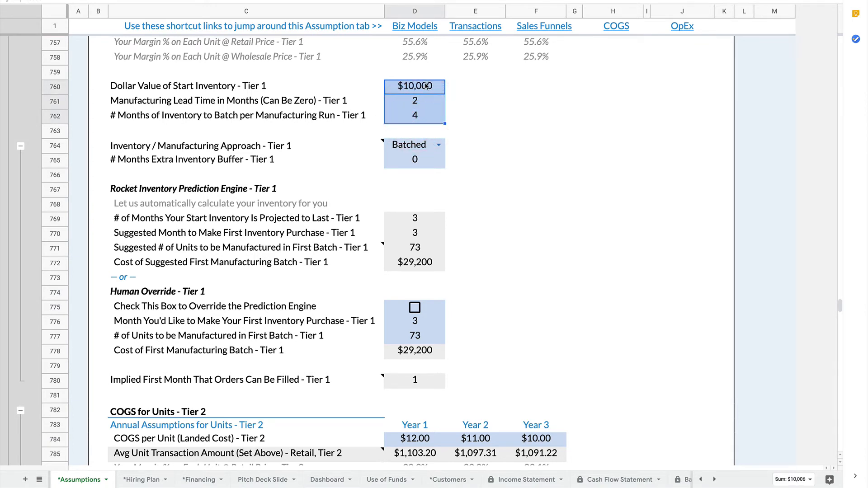
left_click_drag(421, 100, 418, 116)
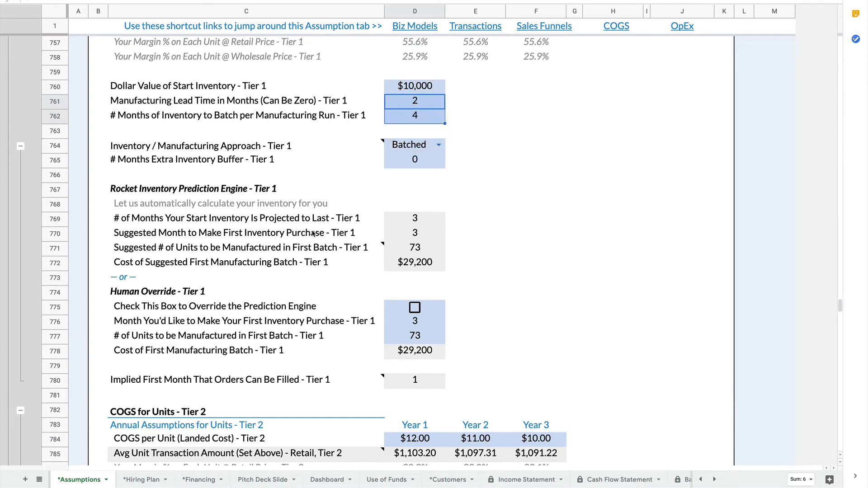
Step: Check the Tier 1 predictions for how long start inventory lasts, the first purchase month, and the first batch's units and cost
left_click(420, 219)
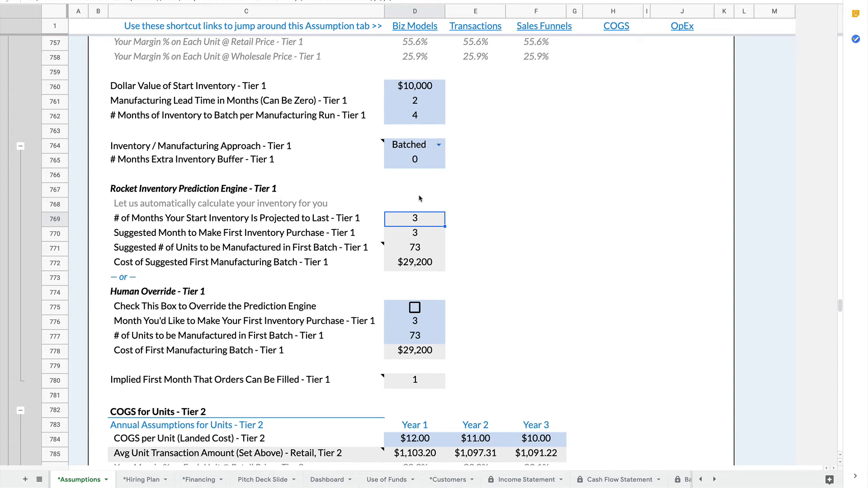
left_click(416, 87)
left_click(411, 219)
left_click_drag(429, 103, 429, 115)
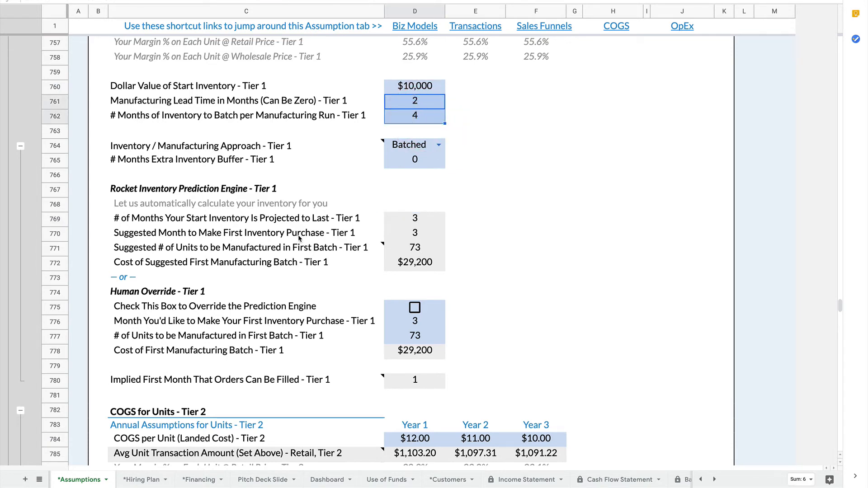
left_click(419, 234)
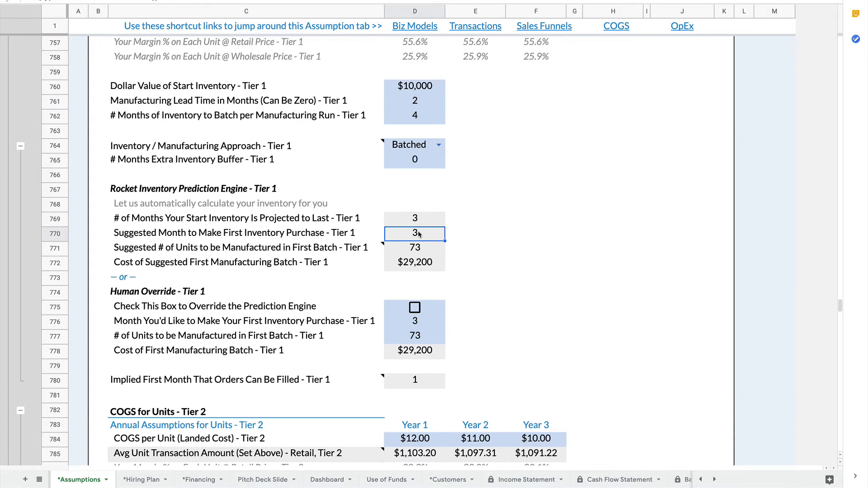
left_click(415, 251)
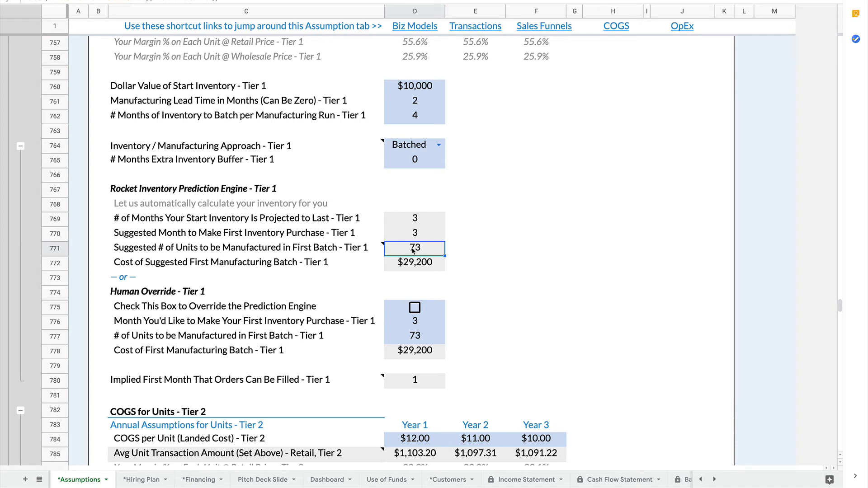
left_click(412, 261)
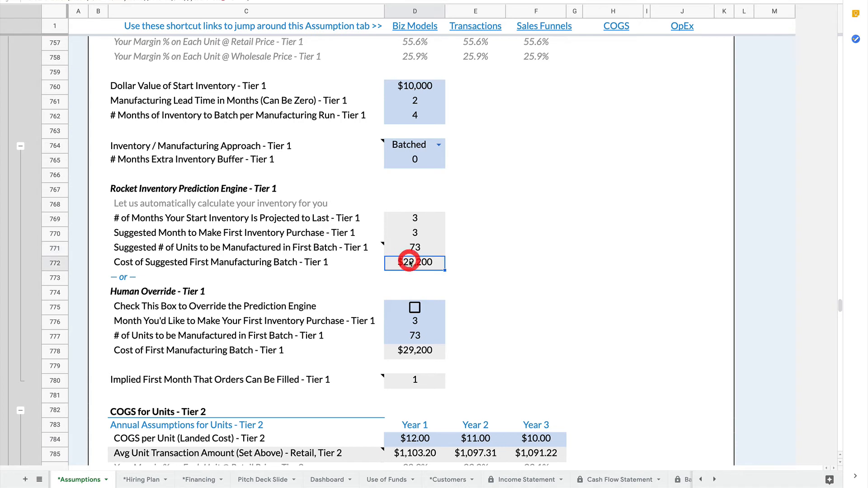
scroll(506, 273, "down", 1)
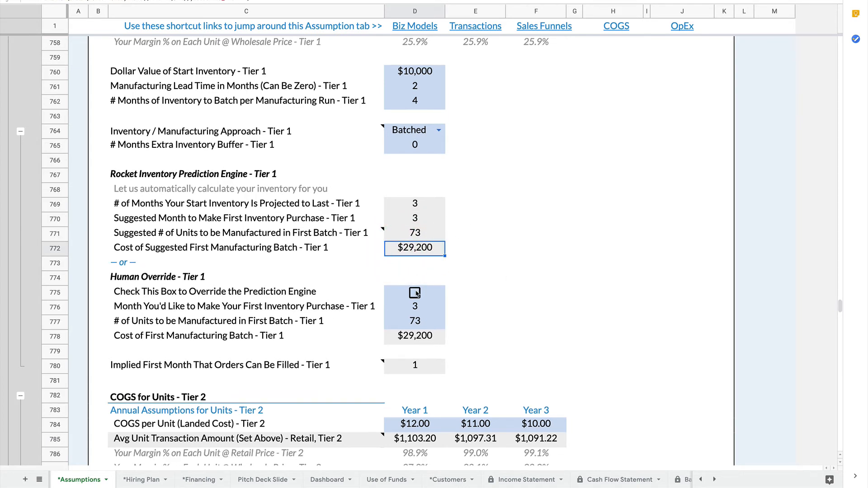
left_click_drag(134, 203, 417, 253)
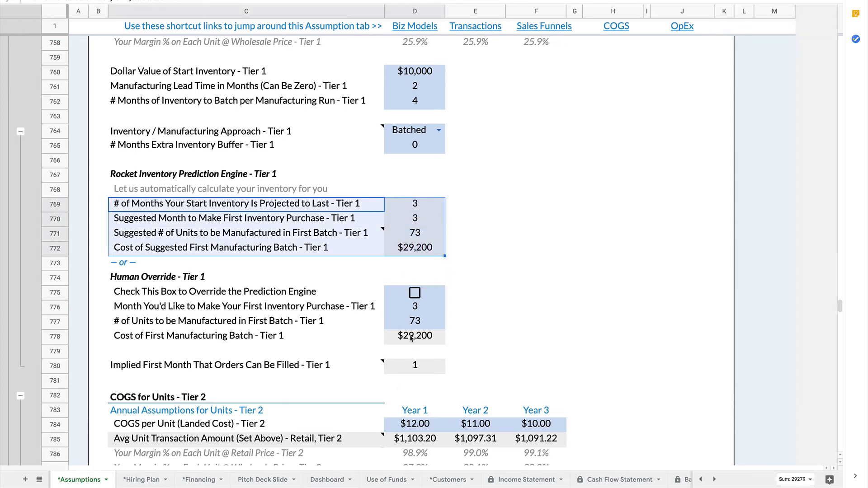
Step: Try the Tier 1 override of the prediction engine, switch it off again and review the engine's suggested values
left_click(415, 293)
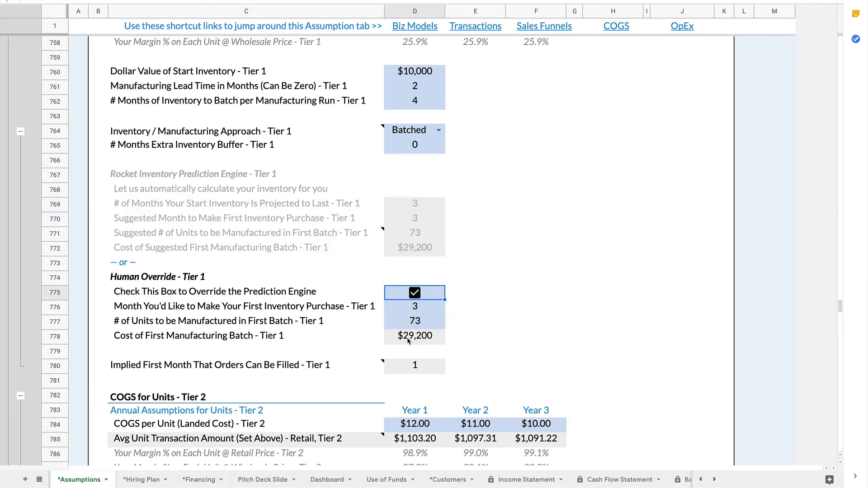
left_click(416, 293)
left_click_drag(415, 203, 413, 250)
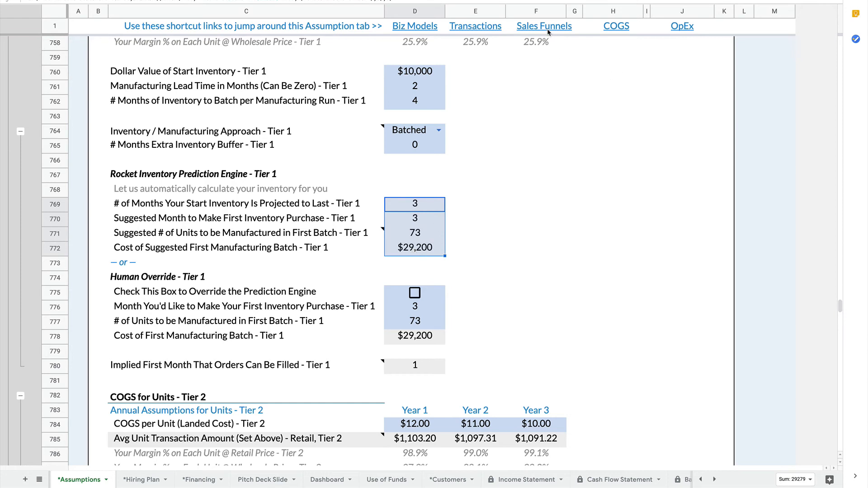
mouse_move(548, 31)
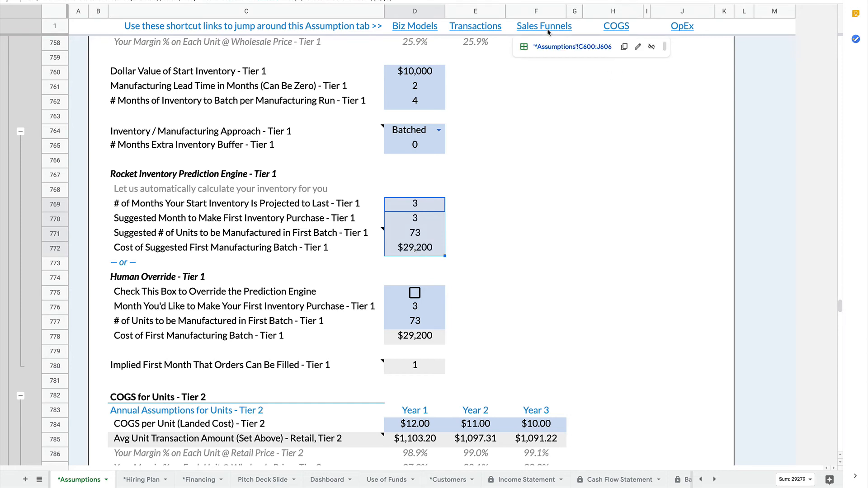
left_click(539, 203)
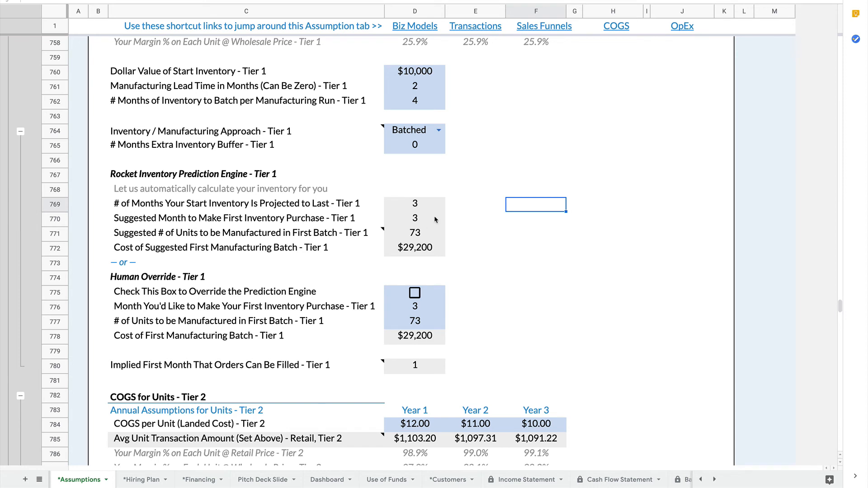
Step: Examine the Tier 1 Predicted Demand per Month row under Unit COGS on the Income Statement sheet
left_click(523, 480)
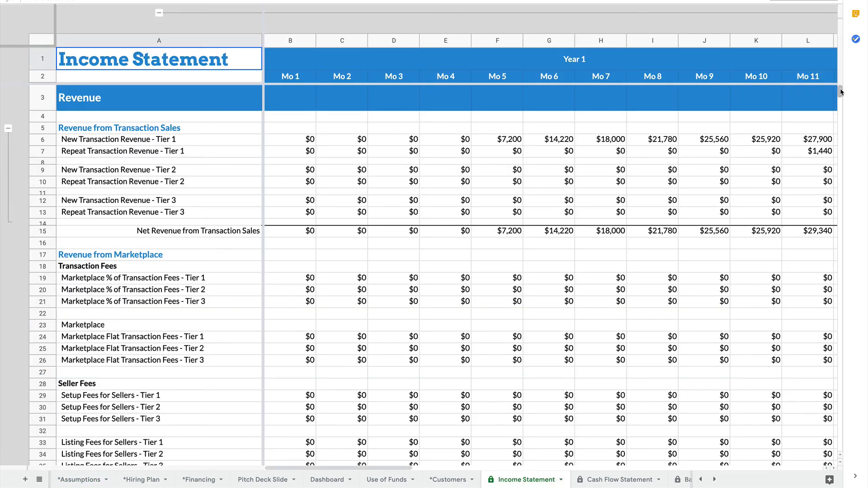
left_click_drag(842, 92, 840, 128)
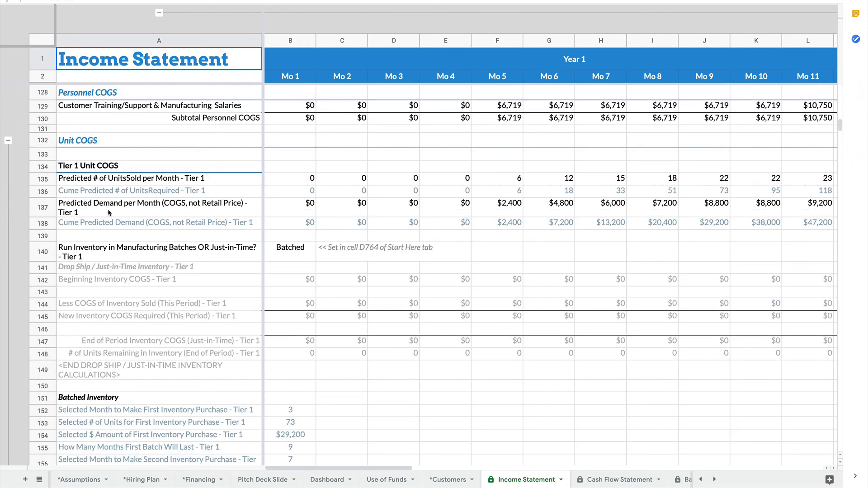
left_click(47, 208)
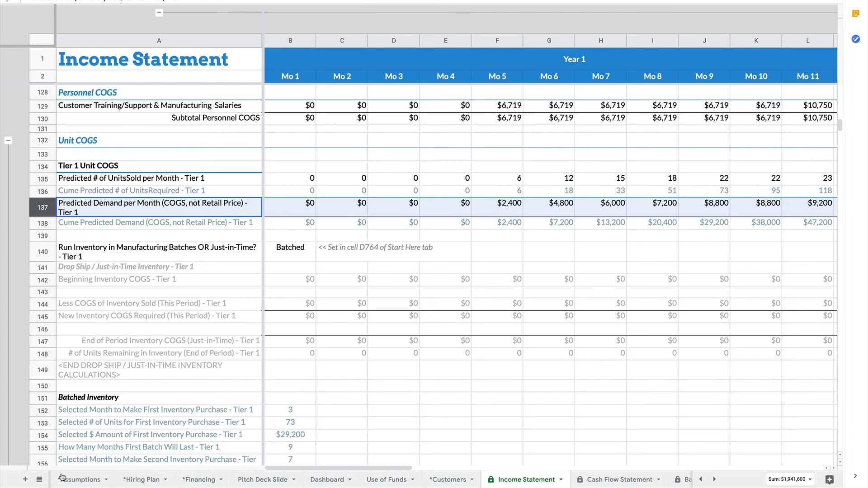
Step: Return to the Assumptions sheet and set the Dollar Value of Start Inventory for Tier 1 to $0
left_click(80, 480)
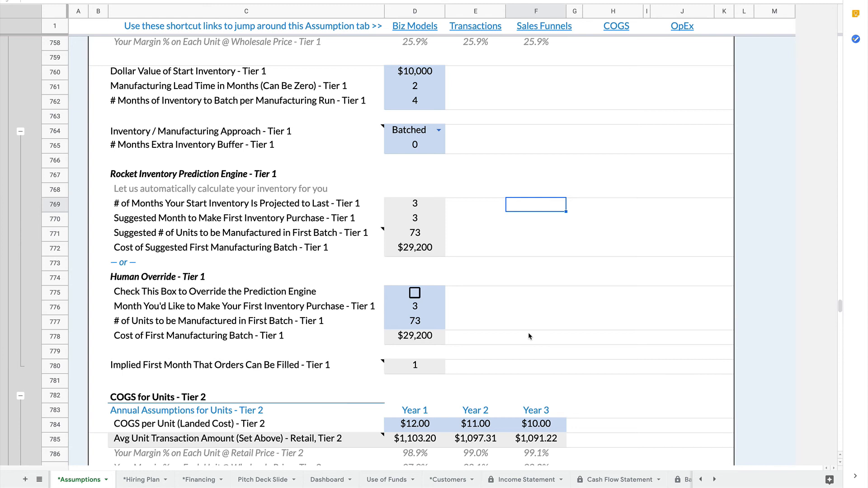
left_click(422, 368)
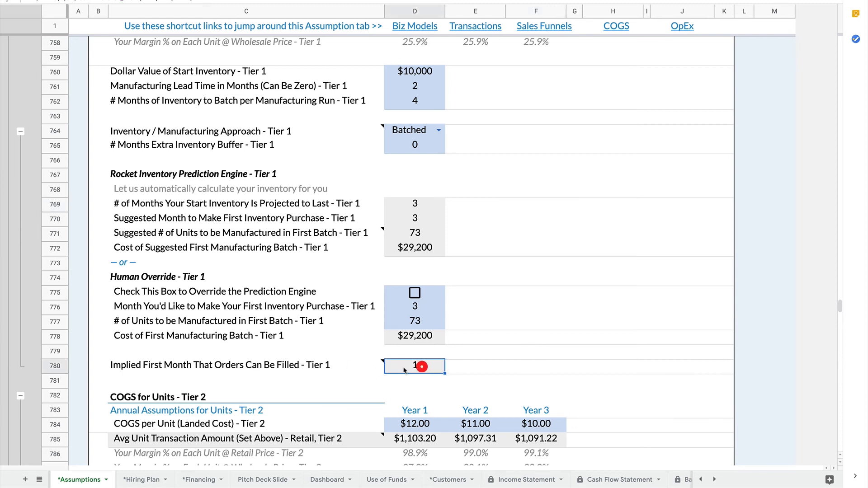
left_click(427, 75)
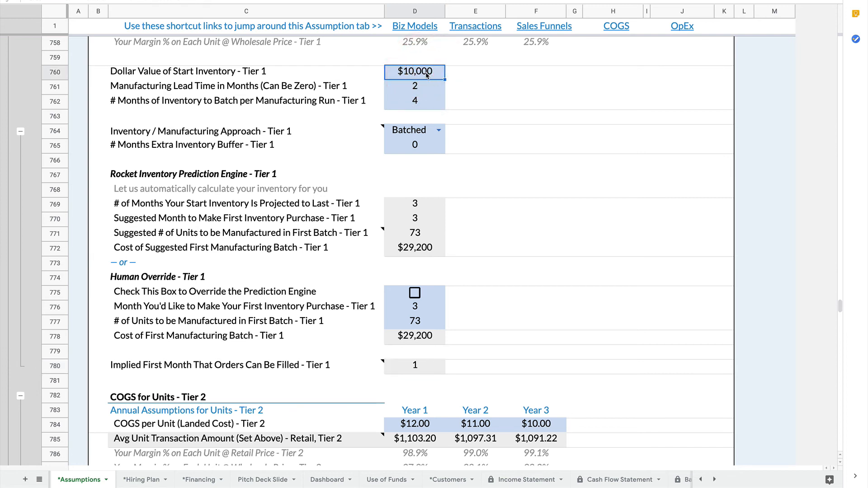
type("0")
key("Return")
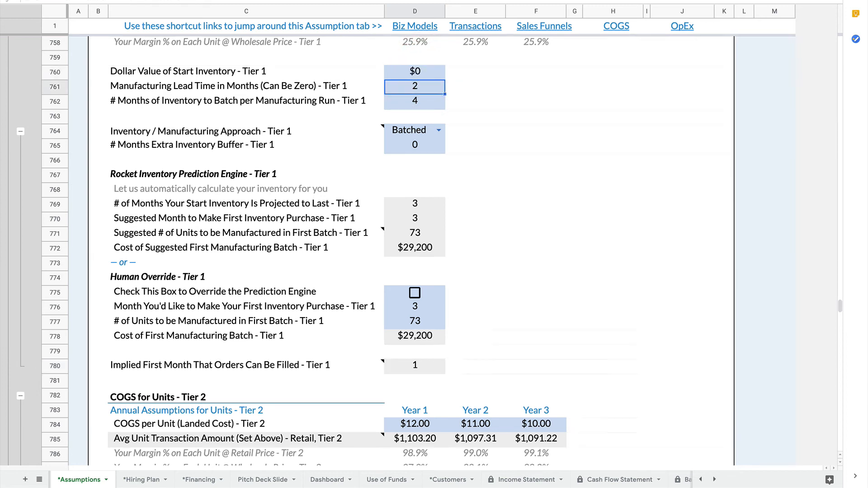
Step: Check the implied first month that Tier 1 orders can be filled against the inventory settings
left_click(423, 368)
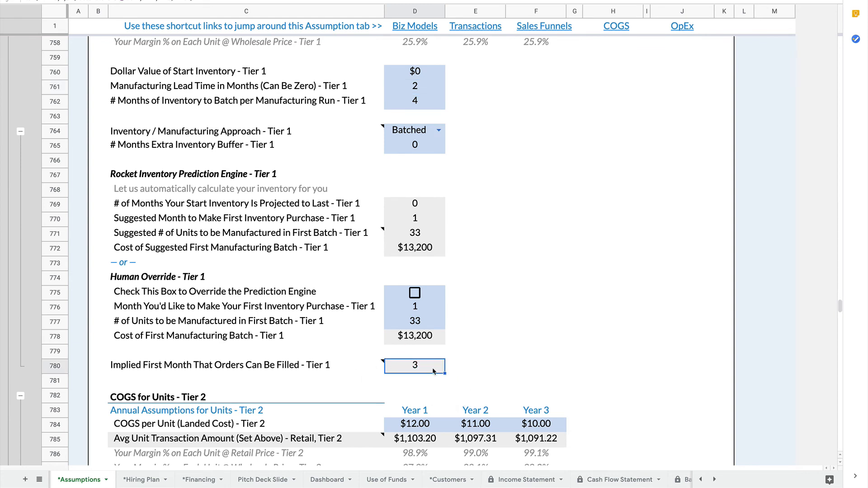
scroll(636, 283, "down", 2)
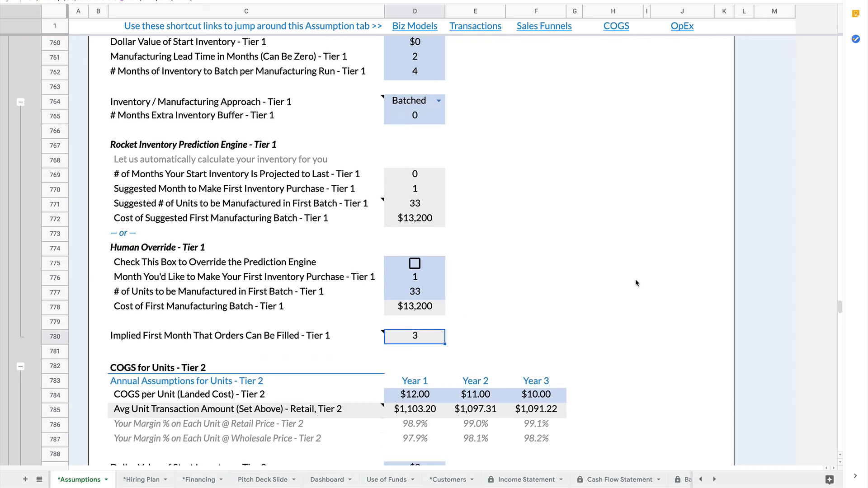
scroll(635, 277, "up", 4)
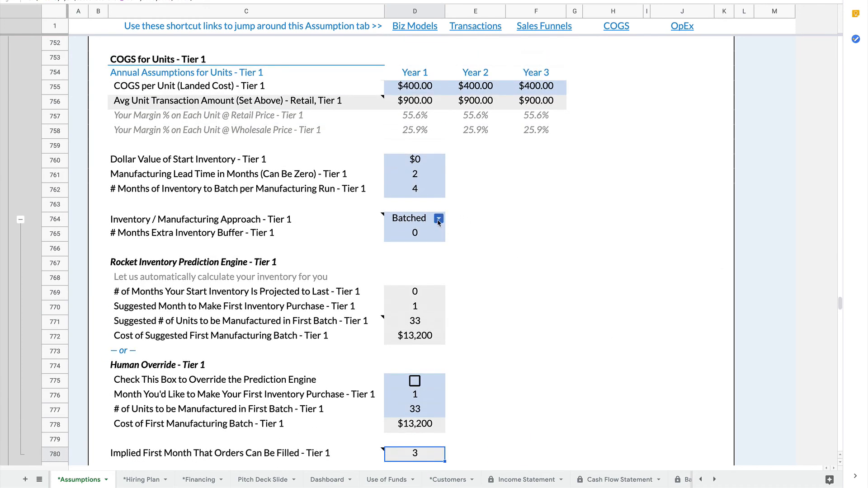
Step: Change the Tier 1 Inventory / Manufacturing Approach to Just in Time and check the Tier 1 rows beneath it
left_click(439, 218)
left_click(423, 242)
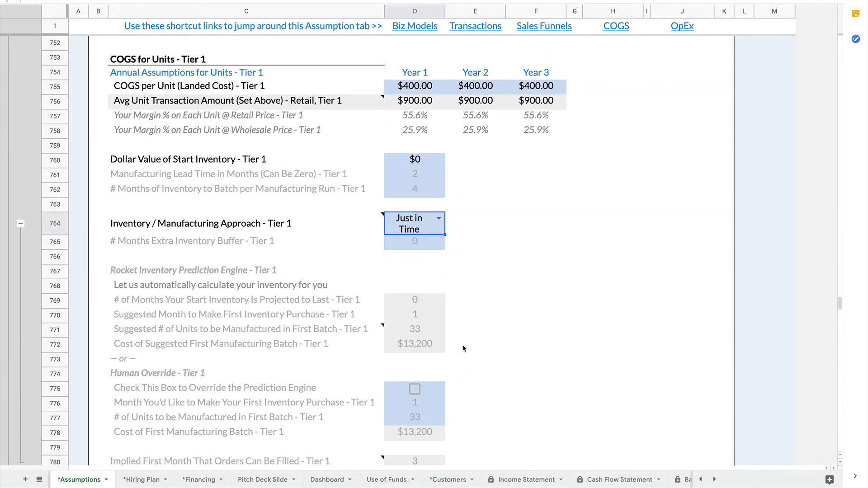
scroll(475, 365, "down", 3)
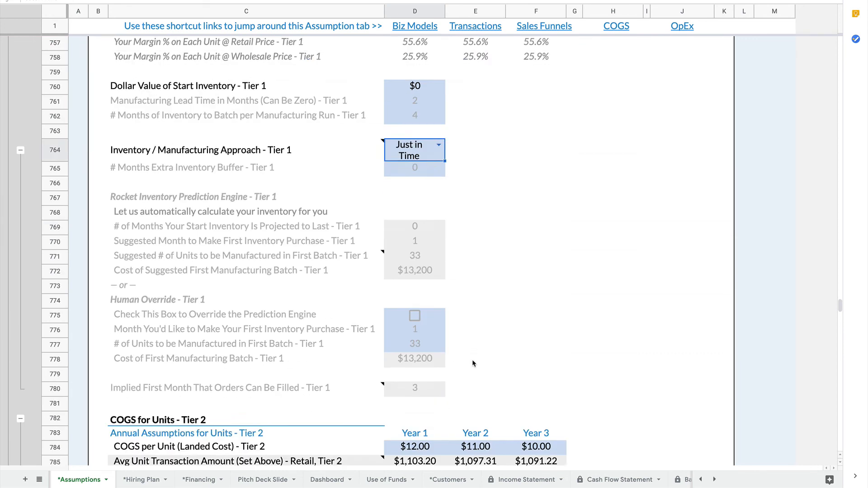
Step: Review the Tier 2 and Tier 3 unit COGS and inventory assumptions, then return to the start of the COGS Assumptions for Units section
scroll(549, 318, "down", 3)
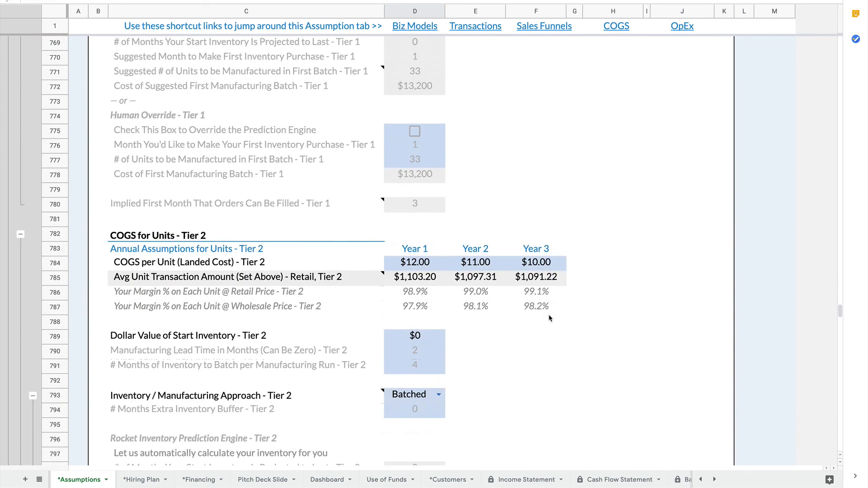
scroll(549, 318, "down", 8)
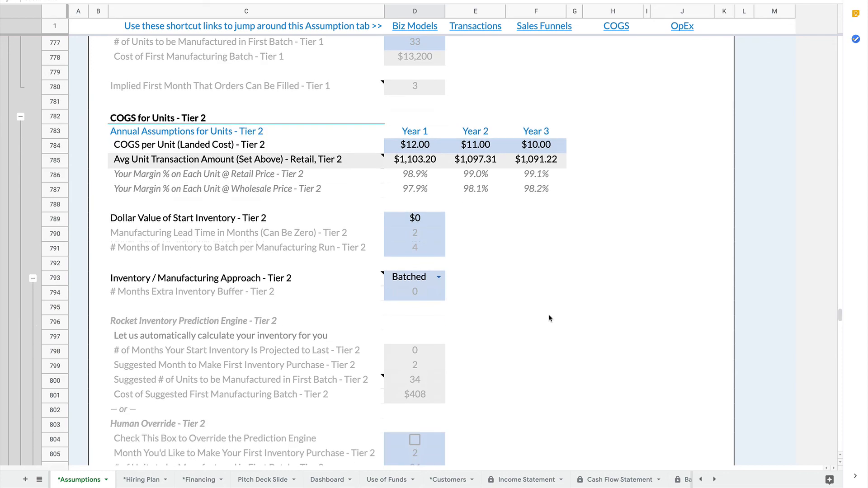
scroll(550, 317, "down", 6)
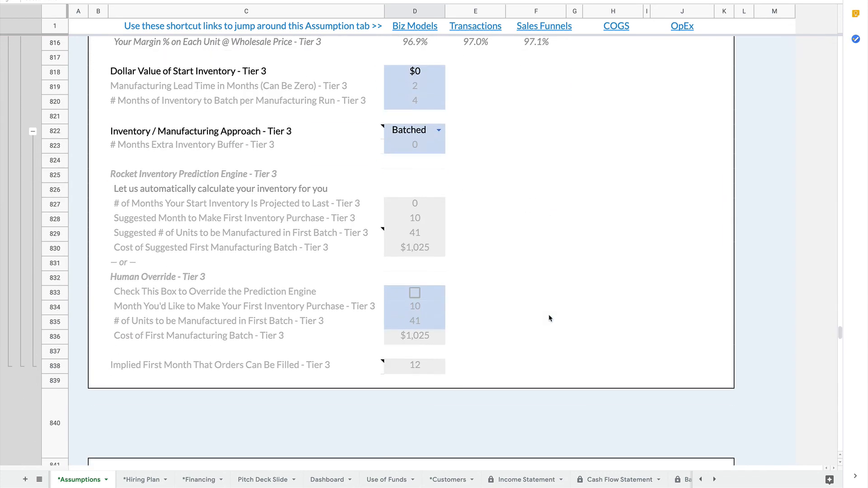
scroll(550, 318, "up", 15)
scroll(549, 318, "up", 12)
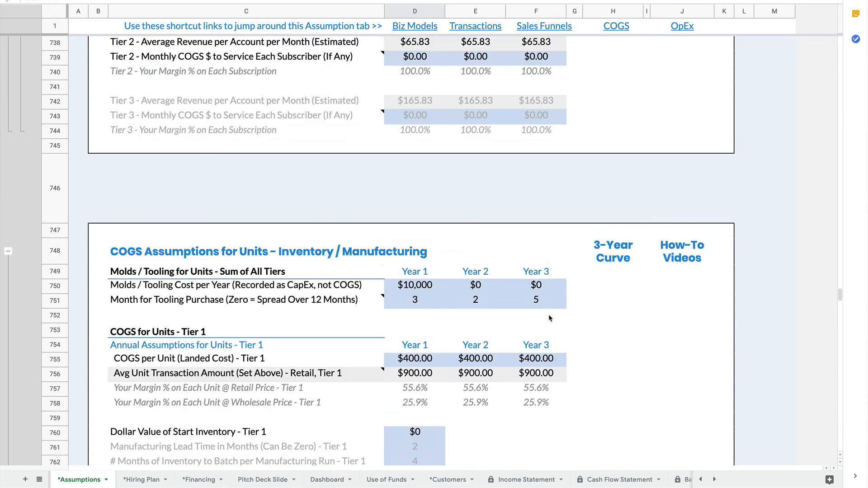
scroll(549, 318, "down", 2)
scroll(549, 318, "down", 1)
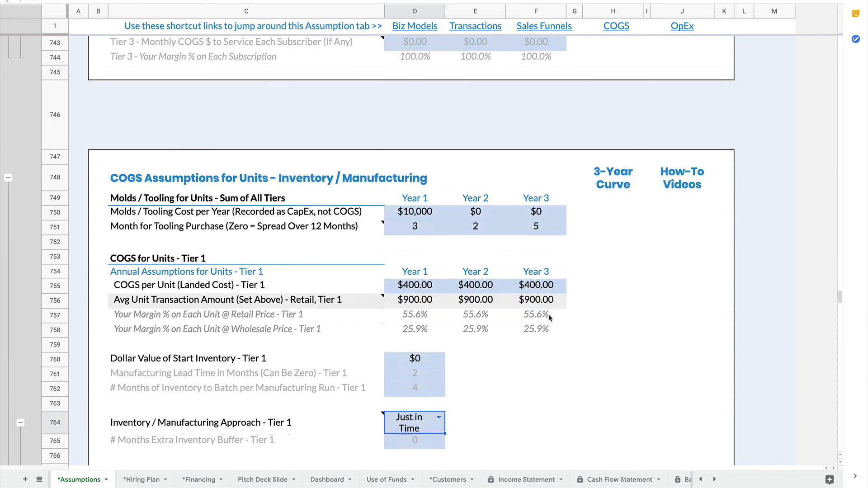